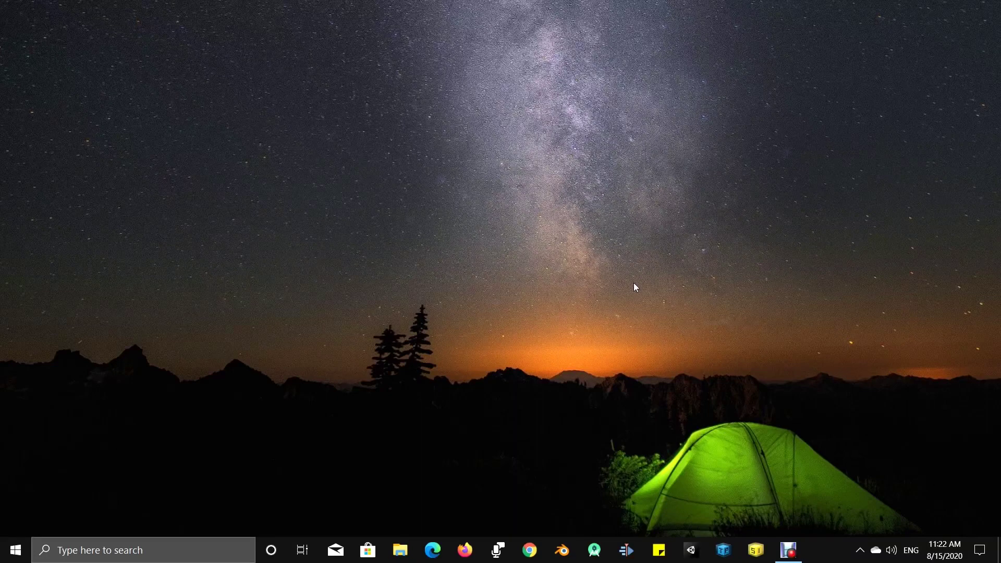
Step: Search Windows for 'gimp' and launch GIMP 2.10.18
left_click(247, 548)
type("g")
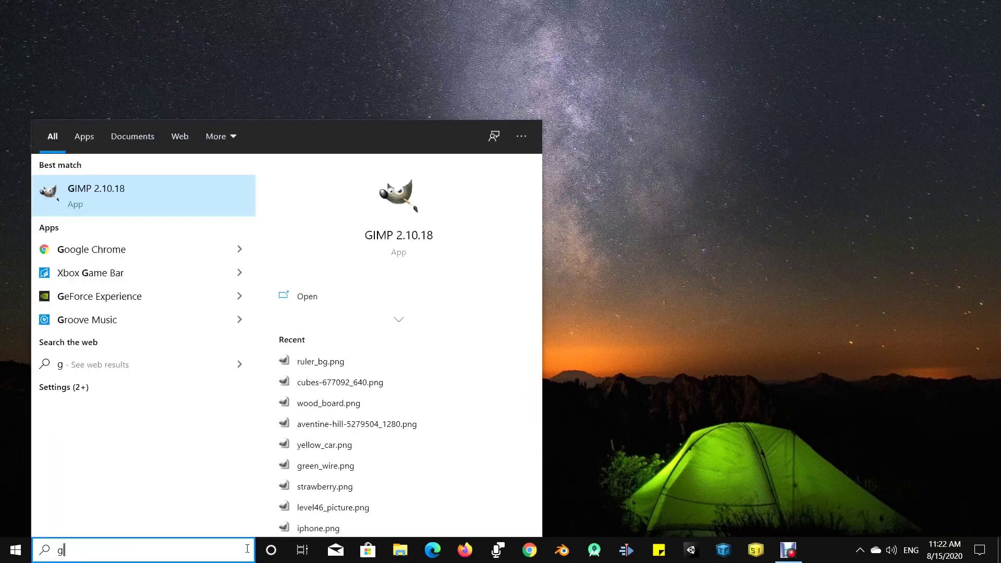
type("imp")
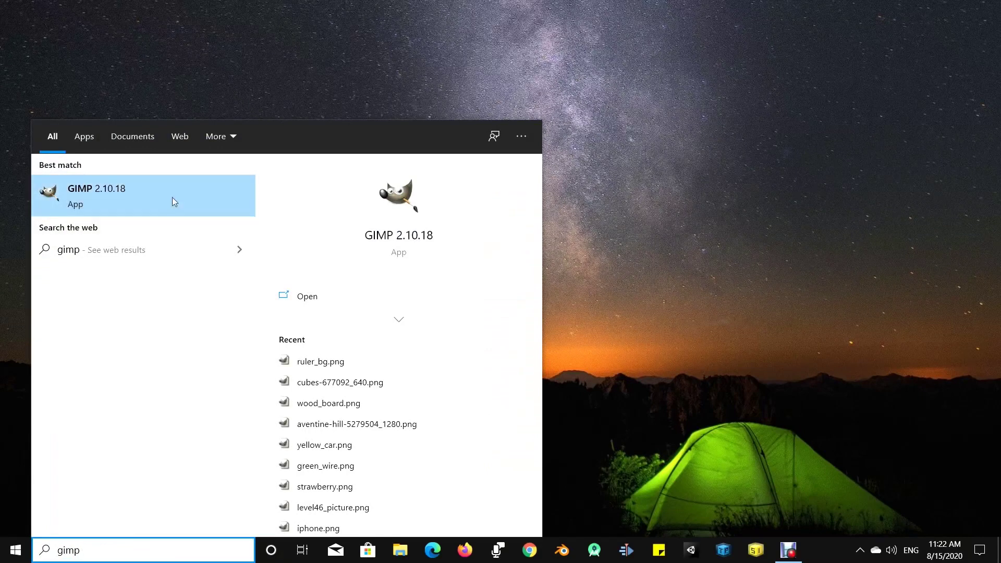
left_click(203, 207)
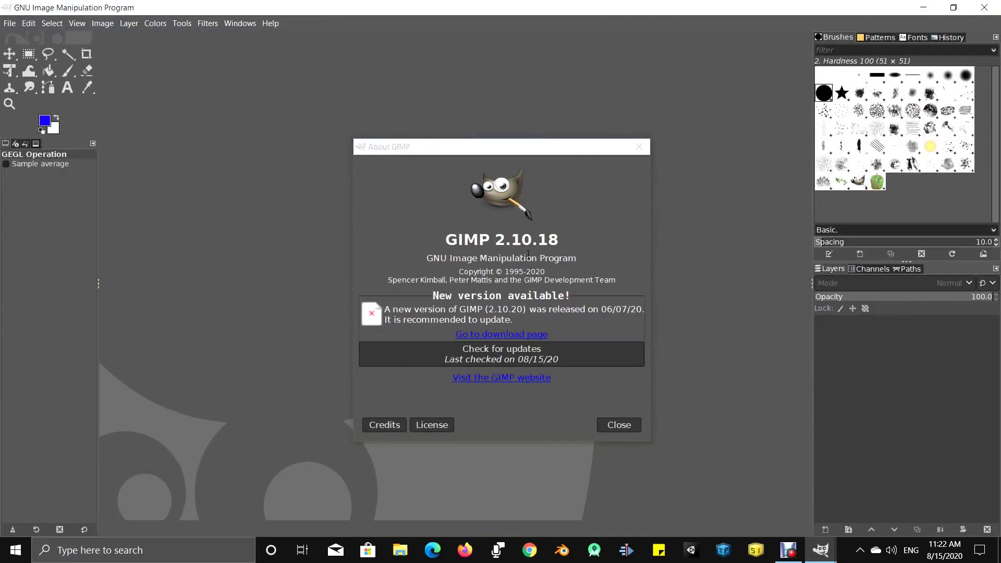
Step: Dismiss the About GIMP update notice and bring up the File menu
left_click(634, 429)
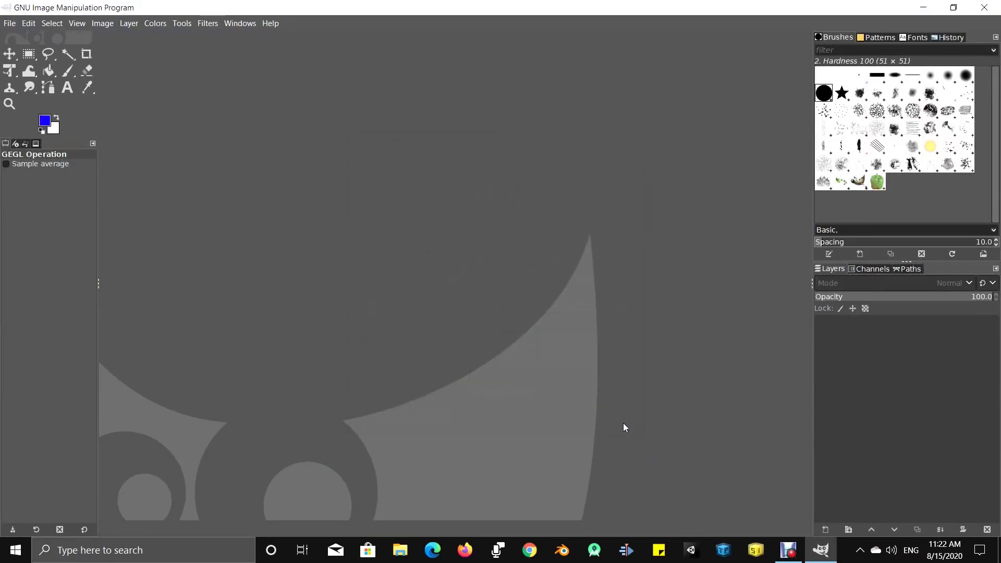
left_click(10, 24)
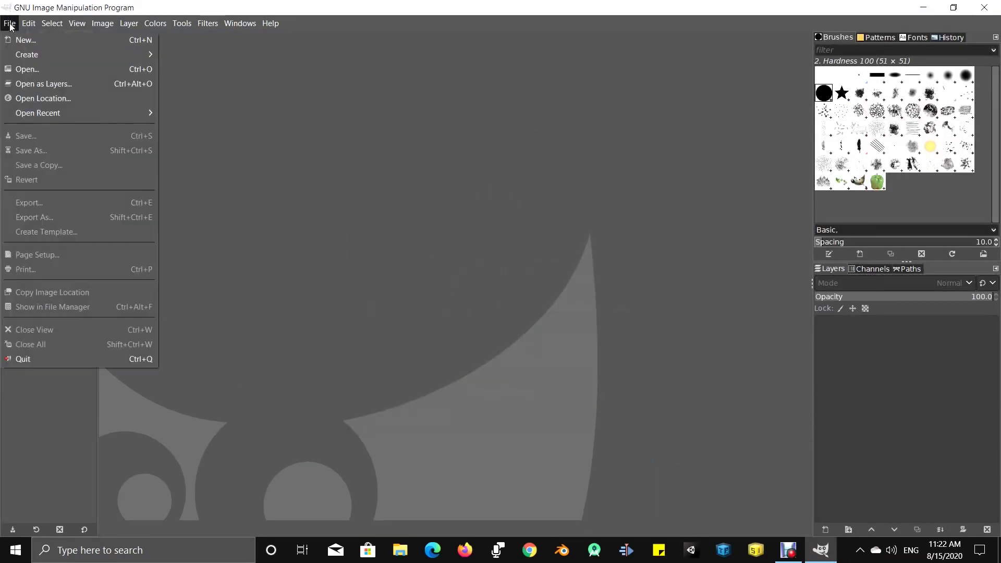
Step: Create a new image 512 pixels wide and 512 pixels high
left_click(34, 37)
left_click_drag(232, 207, 182, 208)
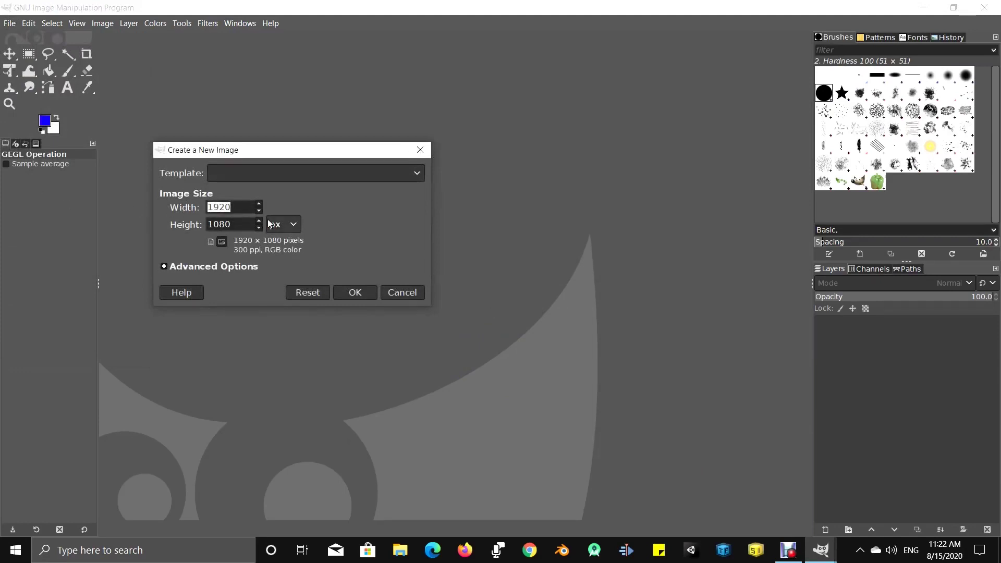
type("512")
key("Tab")
type("51")
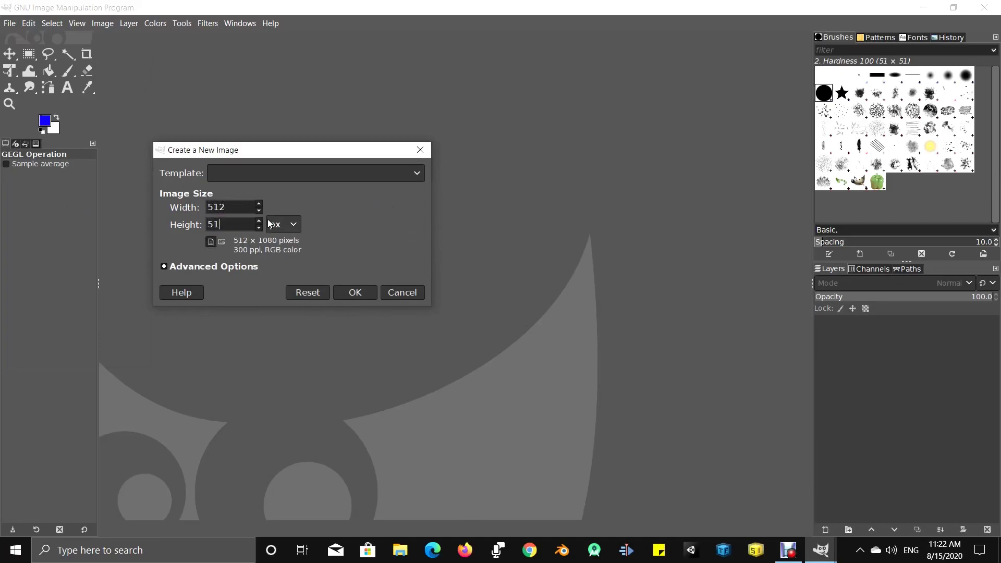
left_click(355, 293)
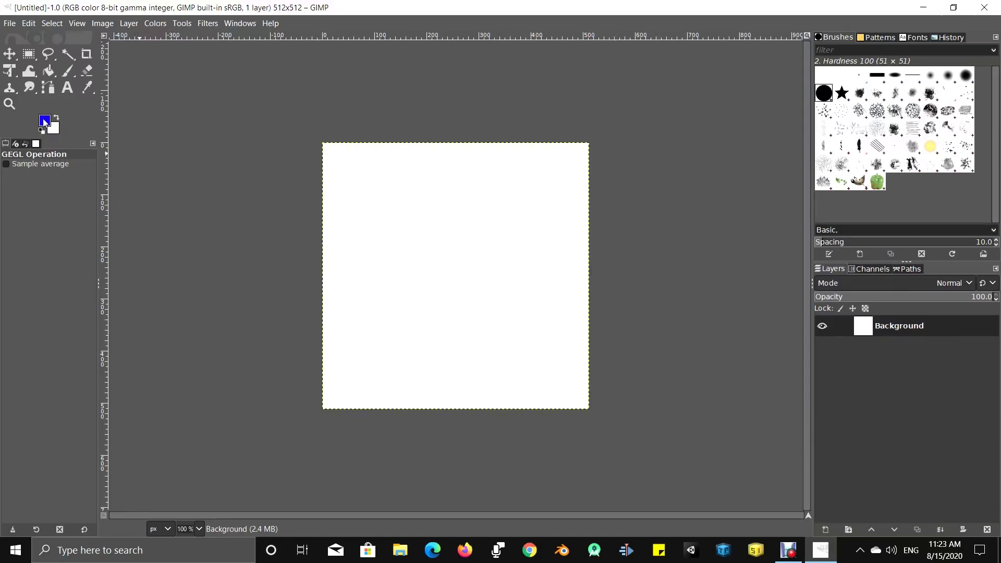
left_click(49, 70)
Step: Bucket-fill the canvas blue and open Filters > Render > Pattern > Grid
left_click(384, 211)
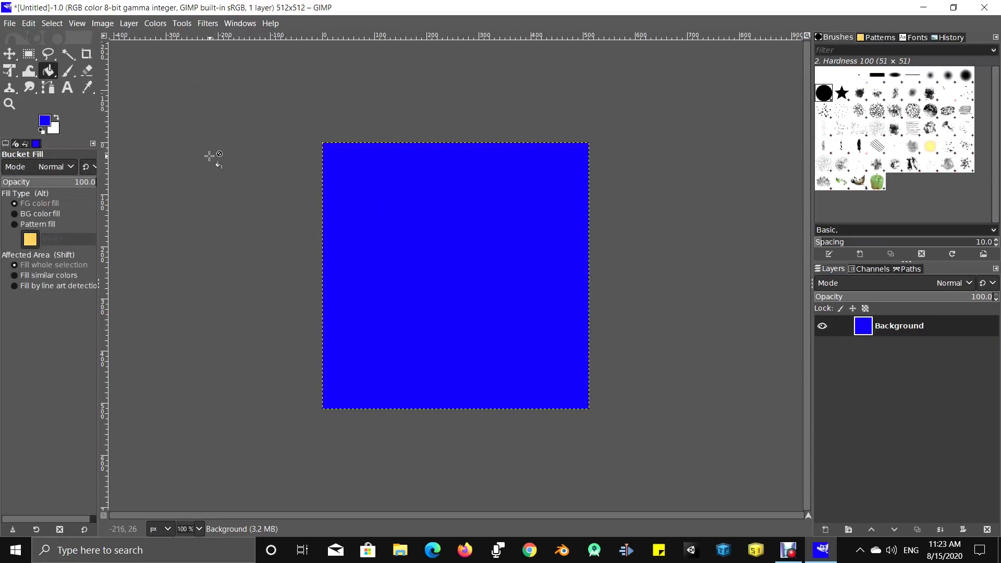
left_click(206, 23)
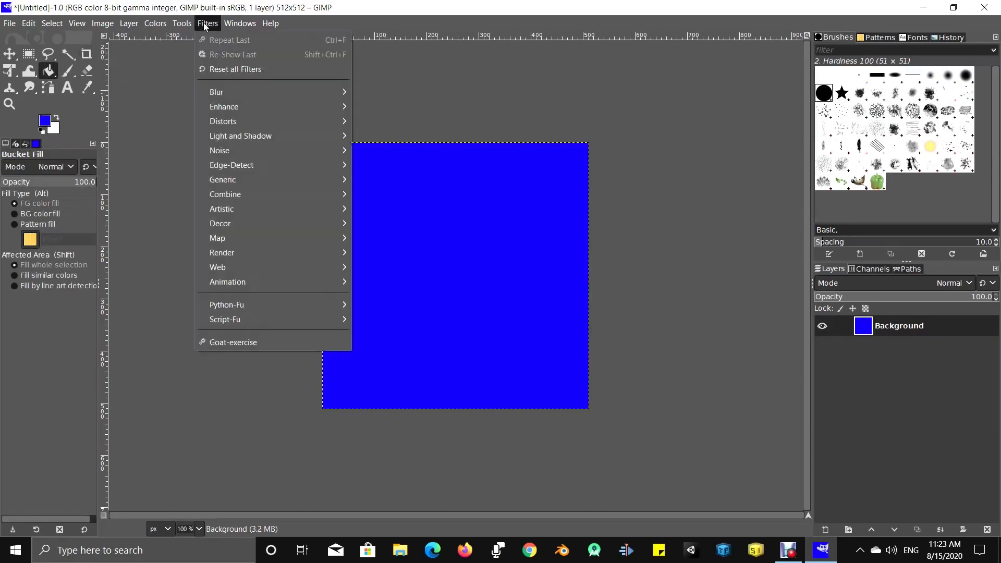
mouse_move(294, 252)
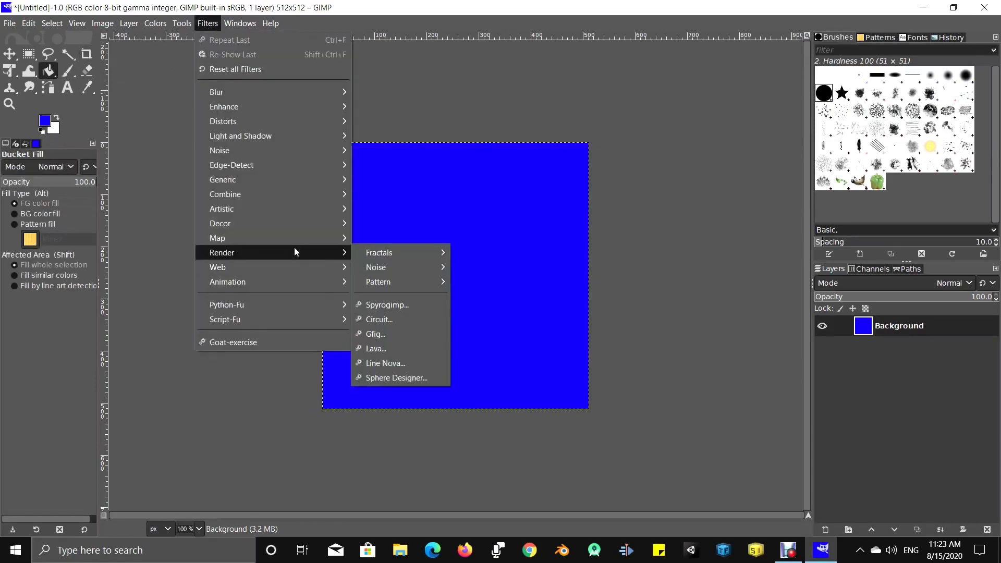
mouse_move(399, 281)
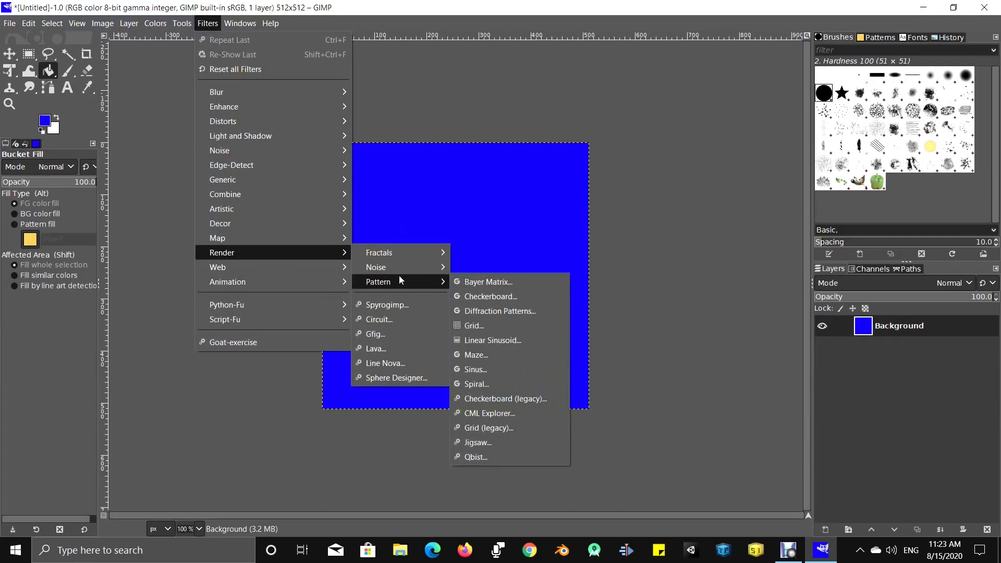
left_click(511, 326)
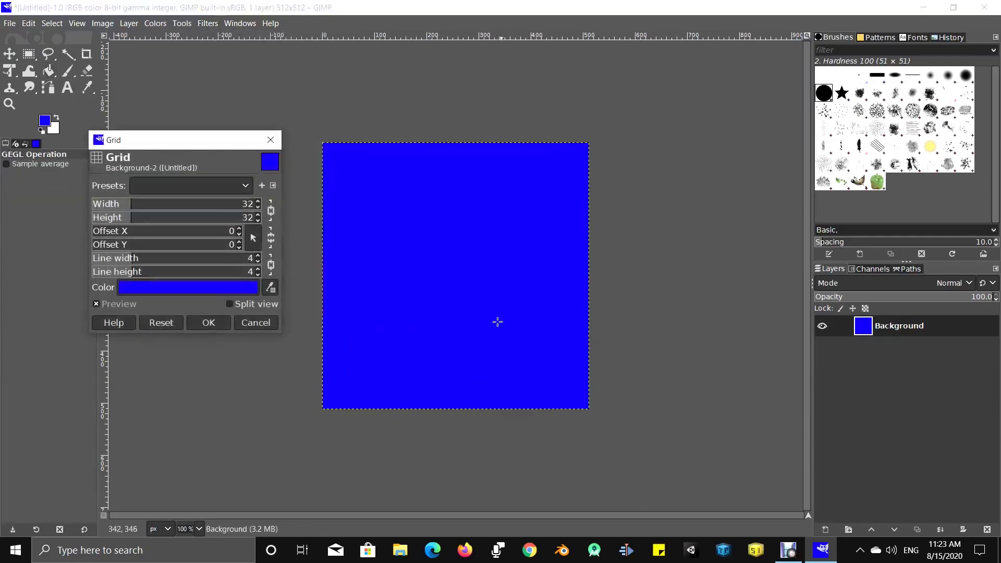
Step: Make the grid lines white and start enlarging the grid cell width
left_click(207, 288)
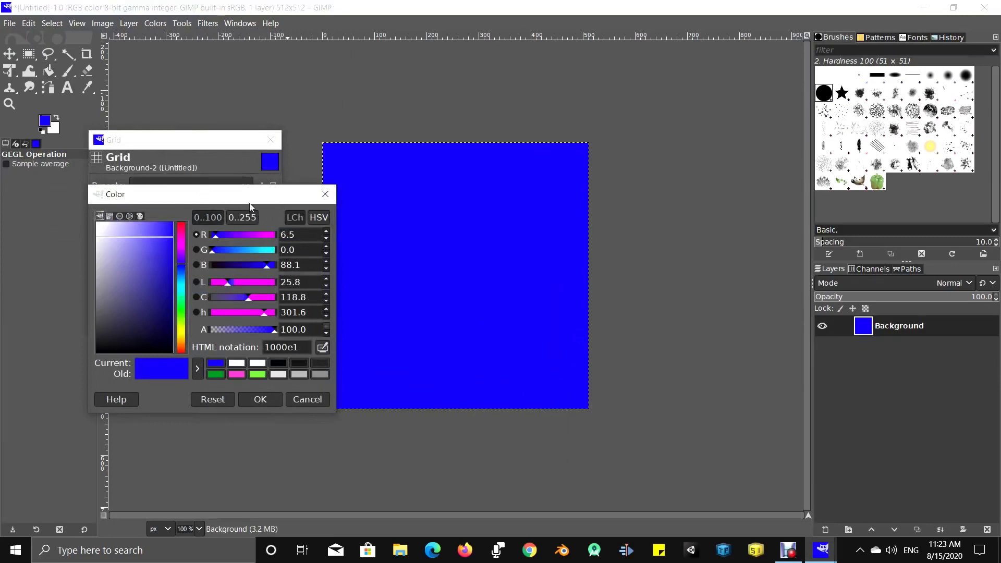
left_click(243, 364)
left_click(259, 400)
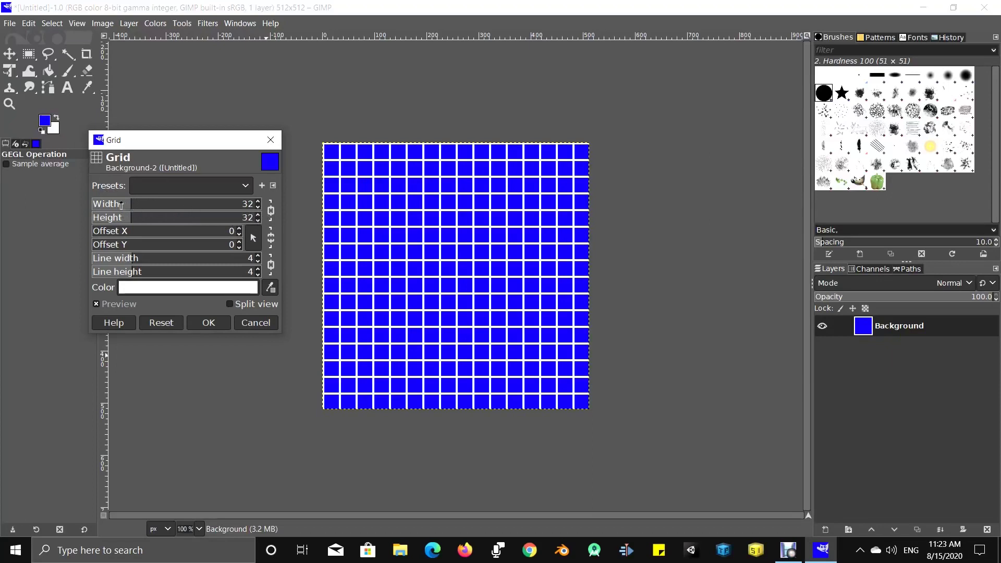
left_click(158, 204)
Step: Set 106 px grid cells with 1 px lines, and unlink cell width from height
left_click_drag(163, 204, 225, 203)
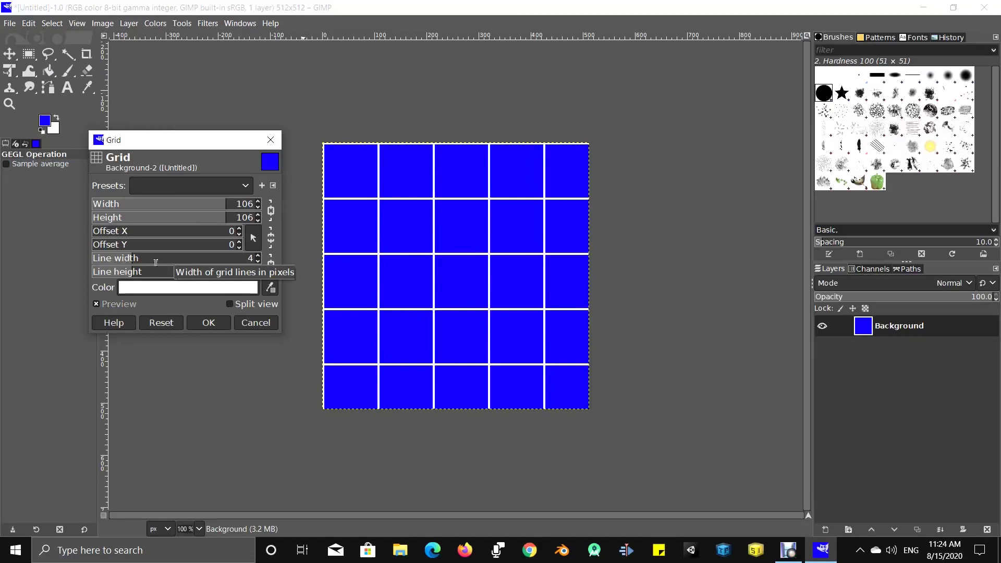
left_click_drag(155, 262, 99, 257)
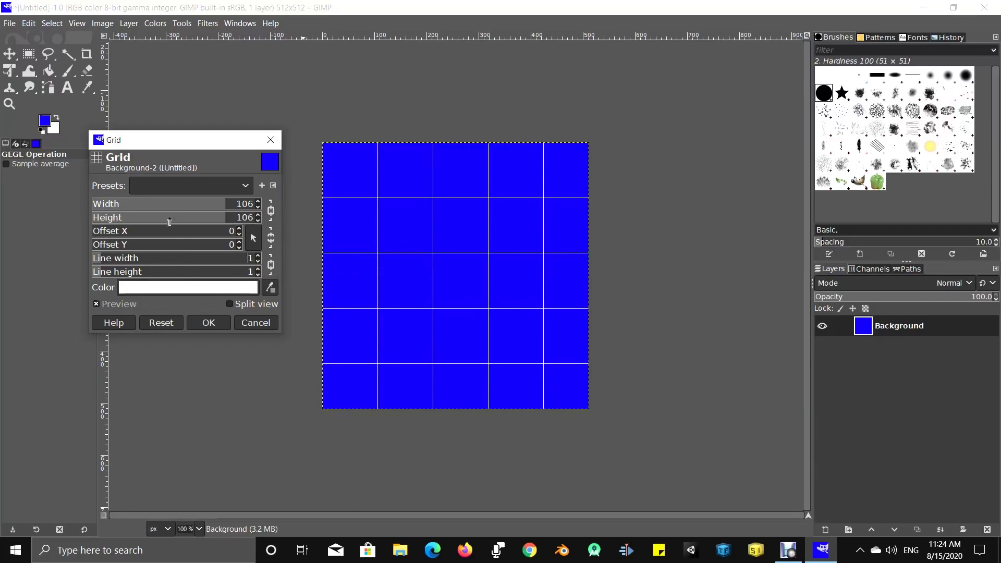
left_click(271, 210)
Step: Widen the grid cells, thicken the lines, and unlink line width from line height
left_click_drag(226, 203, 164, 220)
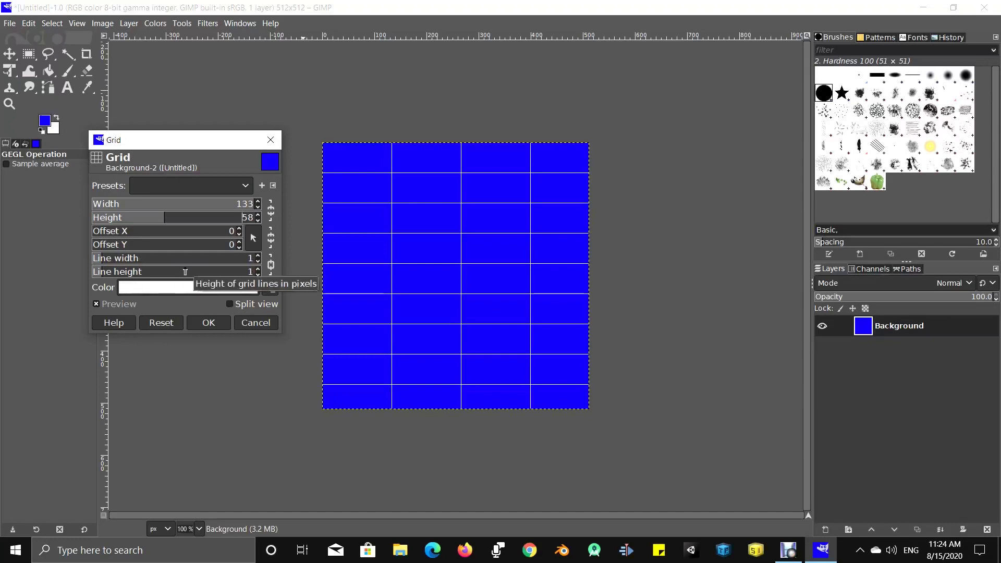
left_click_drag(114, 271, 223, 271)
scroll(236, 271, "down", 1)
left_click(271, 266)
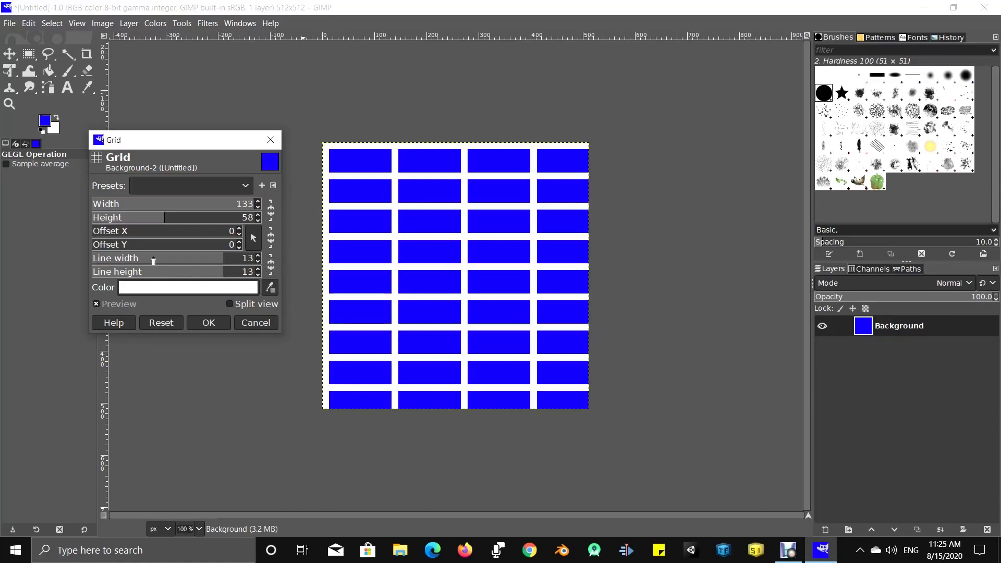
Step: Set the vertical grid lines to 16 px and horizontal lines to 2 px
left_click(154, 258)
left_click_drag(155, 258, 199, 259)
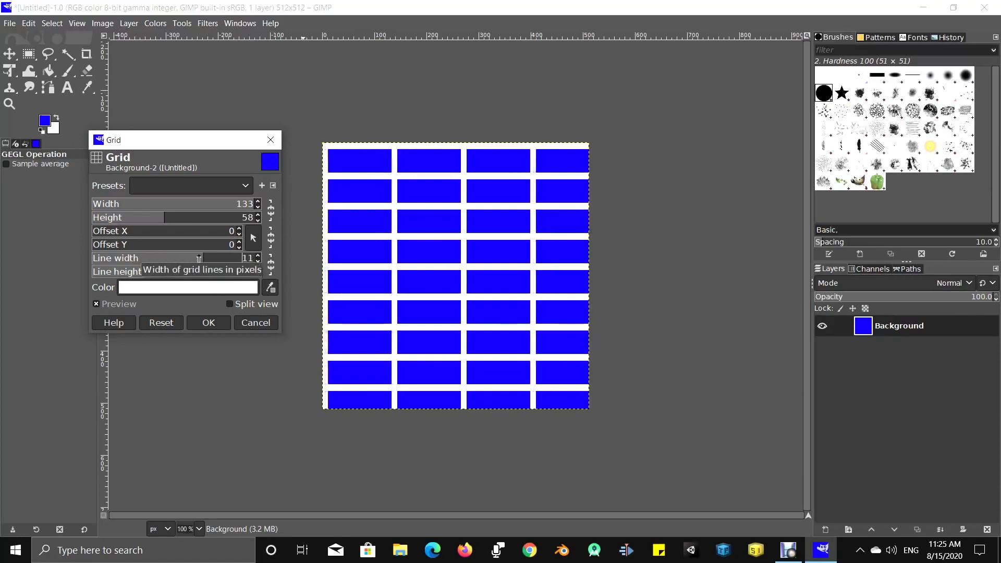
scroll(205, 268, "up", 2)
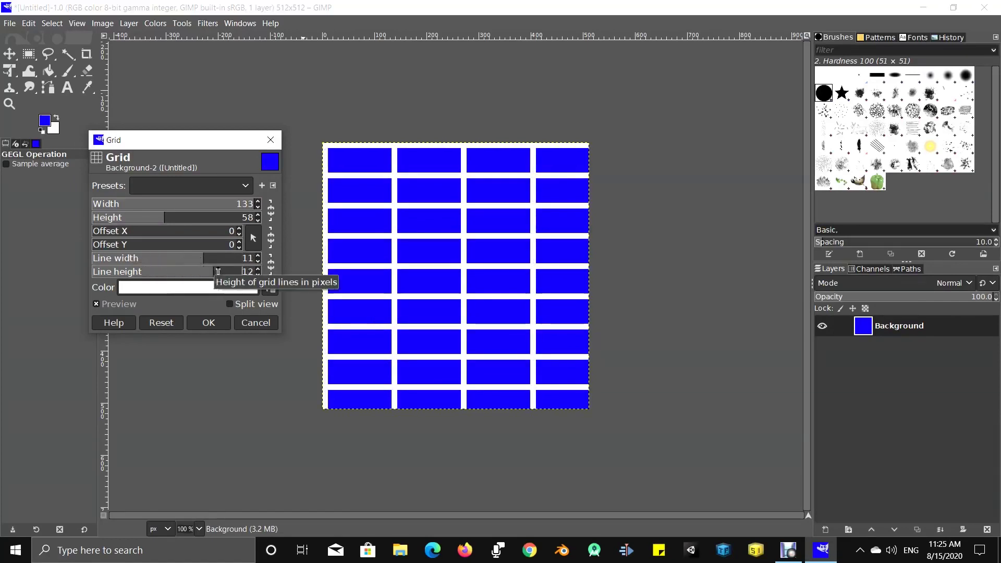
left_click_drag(204, 258, 122, 271)
scroll(122, 271, "down", 1)
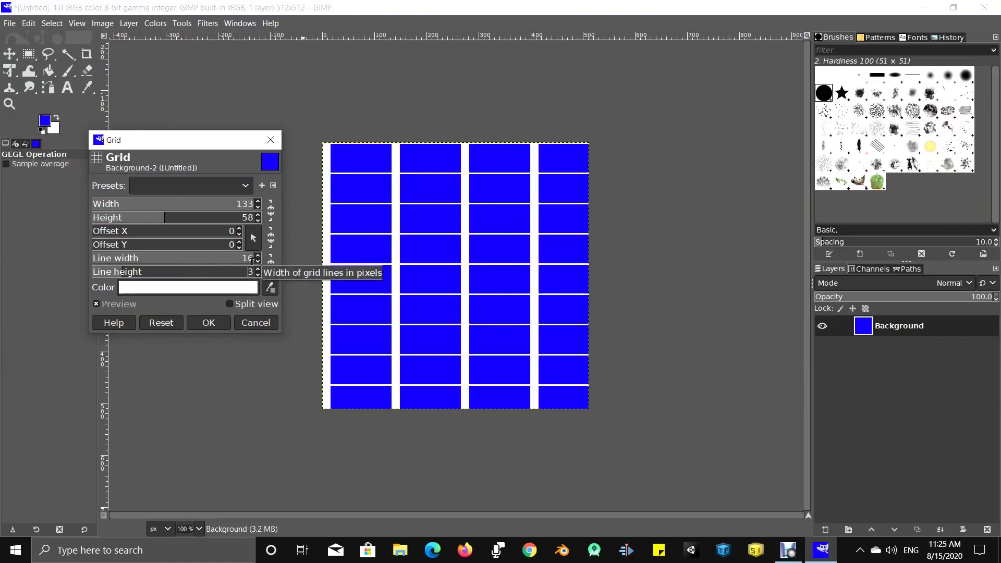
scroll(116, 272, "down", 1)
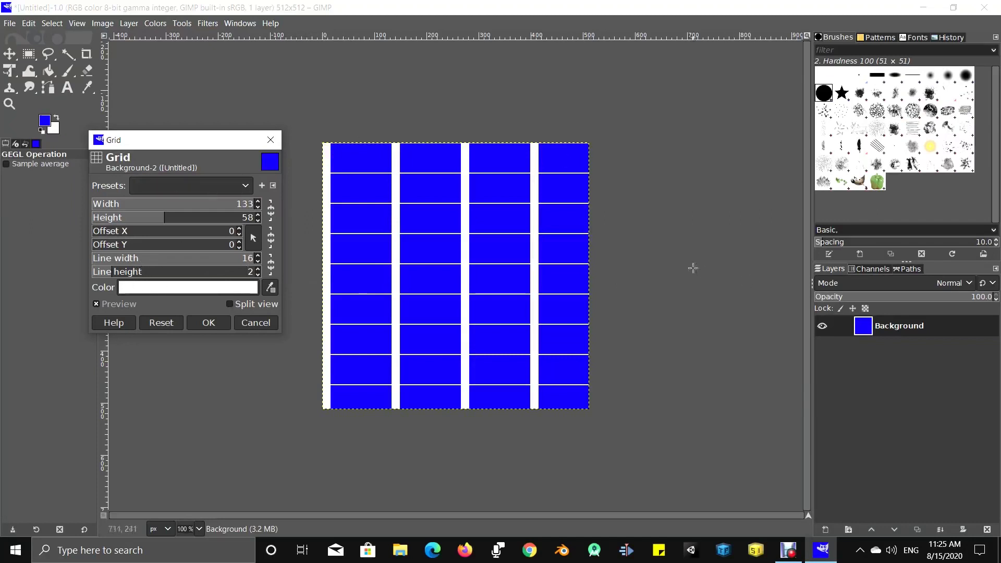
left_click(139, 231)
Step: Set the grid offset to 47 px horizontally and 53 px vertically, then apply it
type("21")
key("Return")
left_click_drag(140, 231, 222, 232)
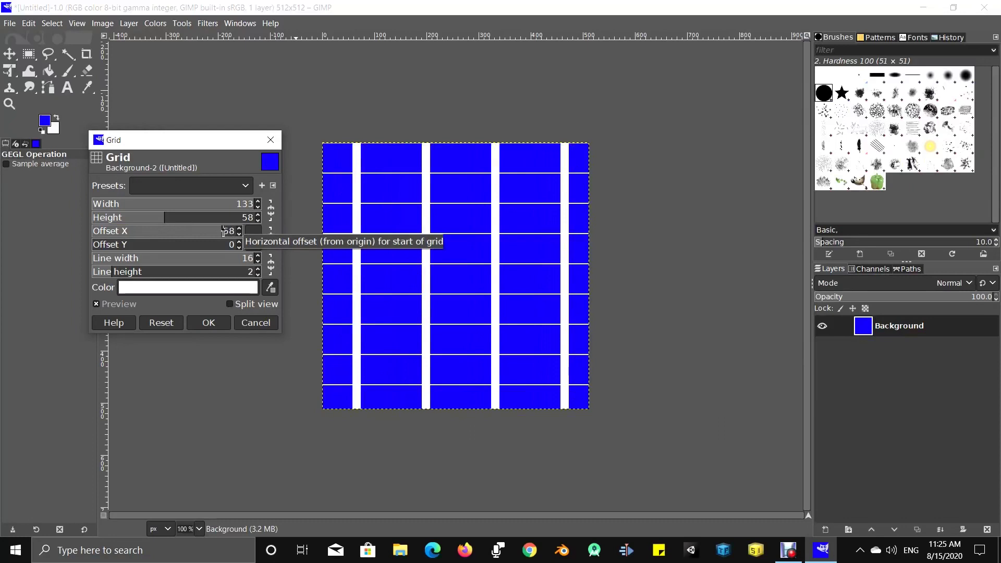
left_click(180, 231)
left_click_drag(179, 231, 211, 246)
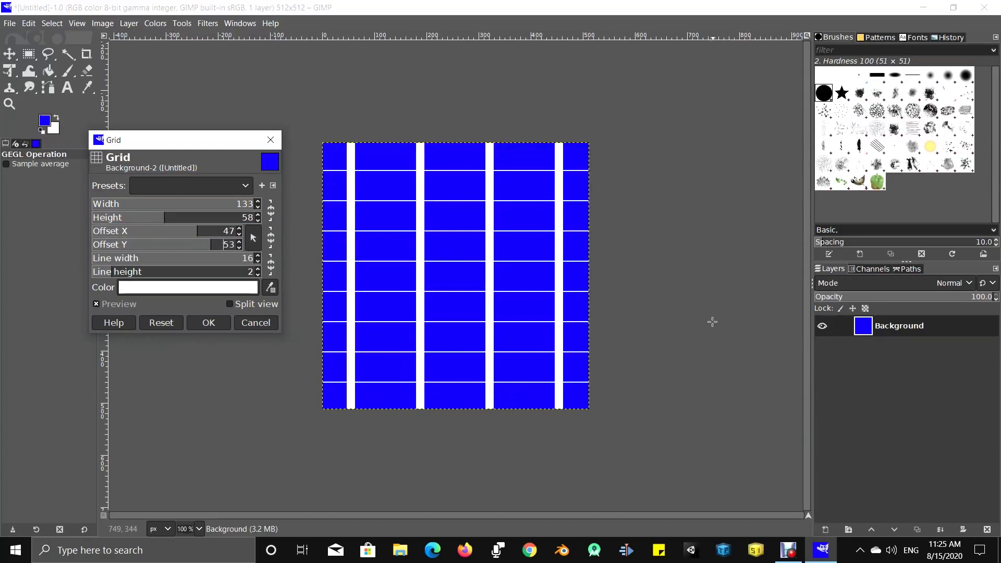
left_click(213, 322)
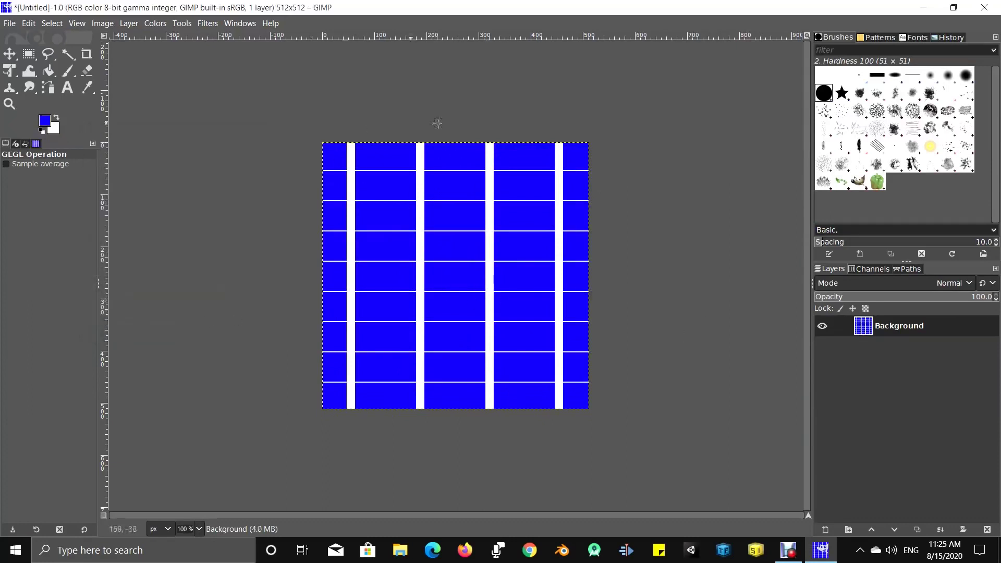
Step: Save the image as grid.xcf in the Pictures folder
left_click(9, 23)
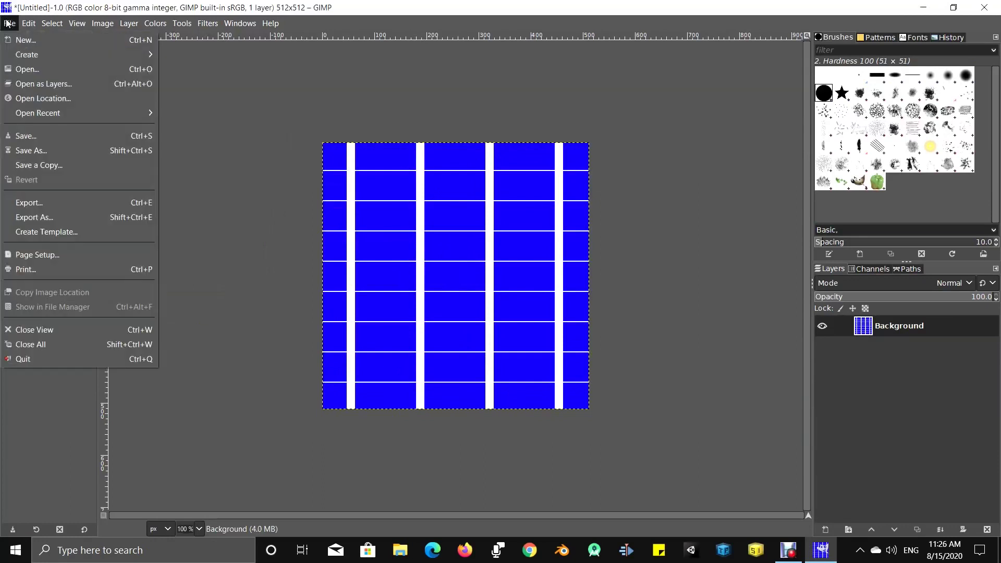
left_click(52, 151)
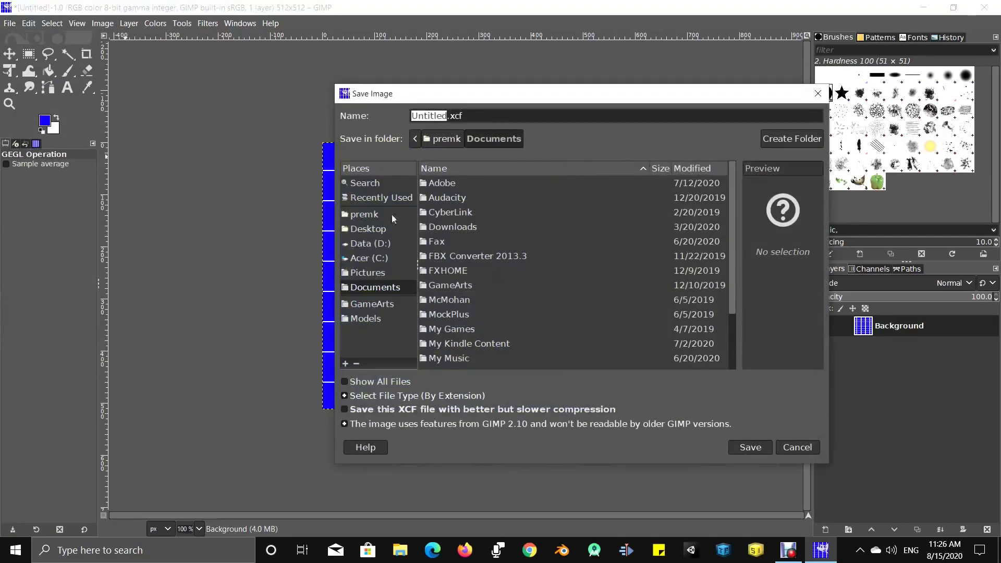
left_click(375, 272)
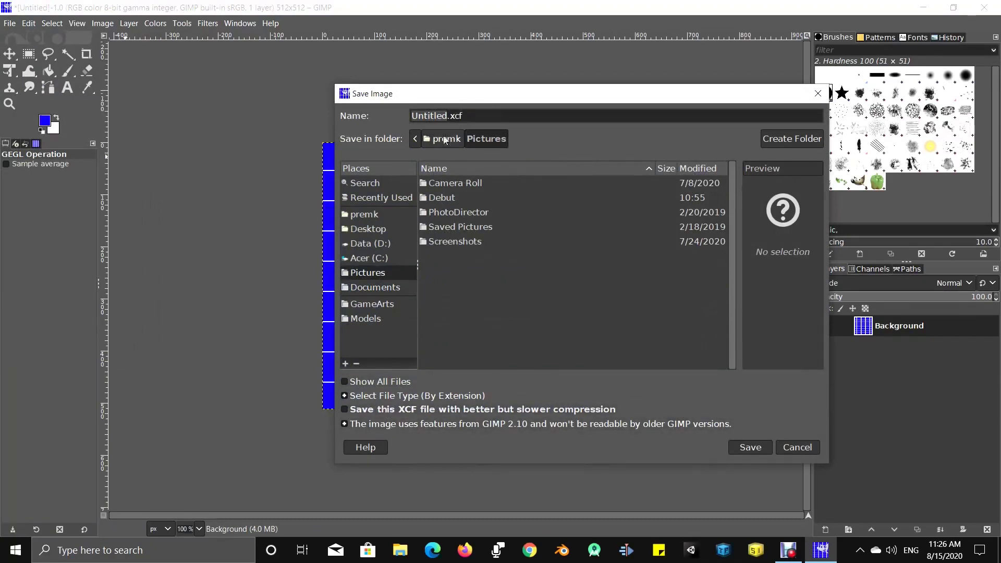
type("grid")
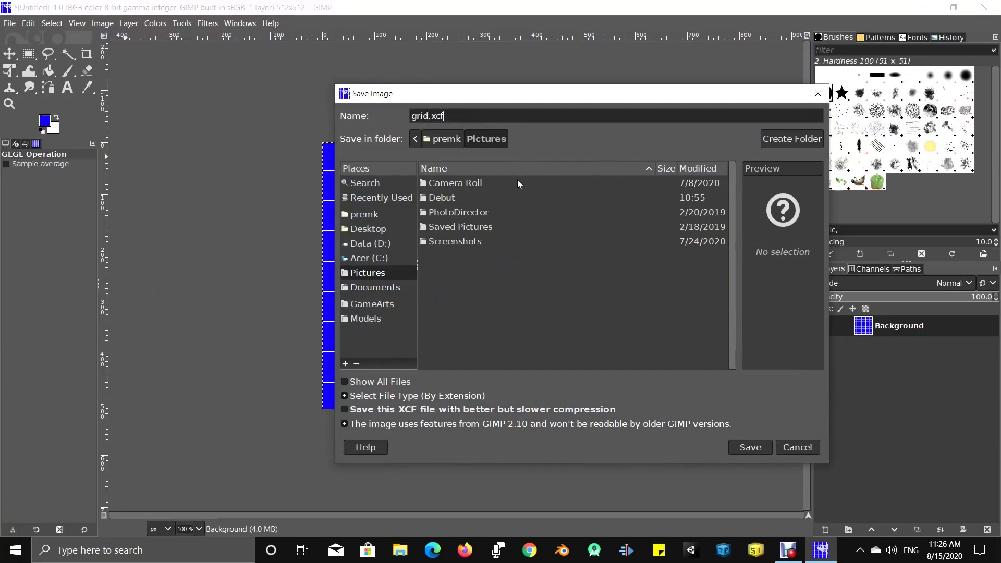
left_click(451, 120)
left_click_drag(452, 118, 355, 111)
left_click(469, 112)
left_click(749, 447)
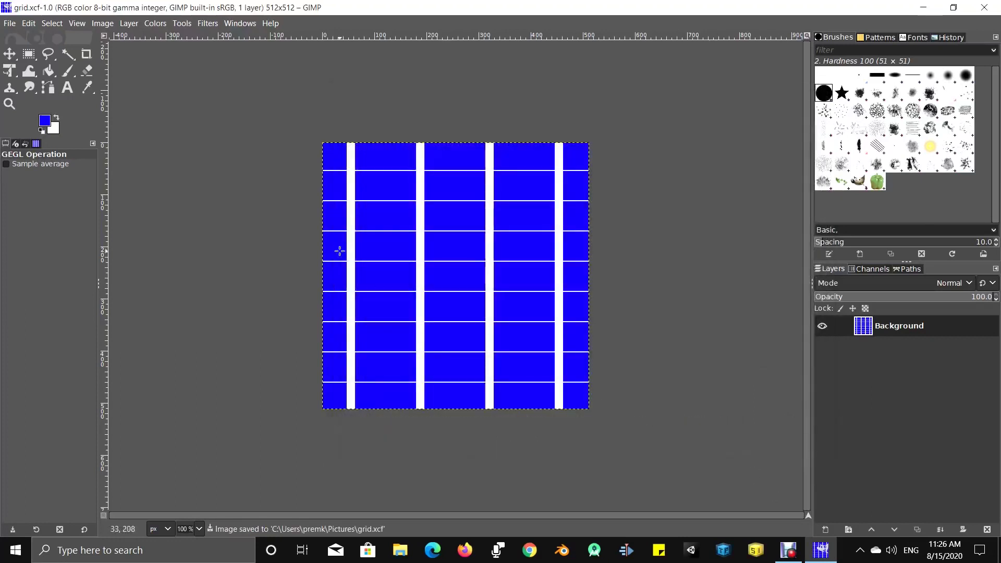
left_click(10, 24)
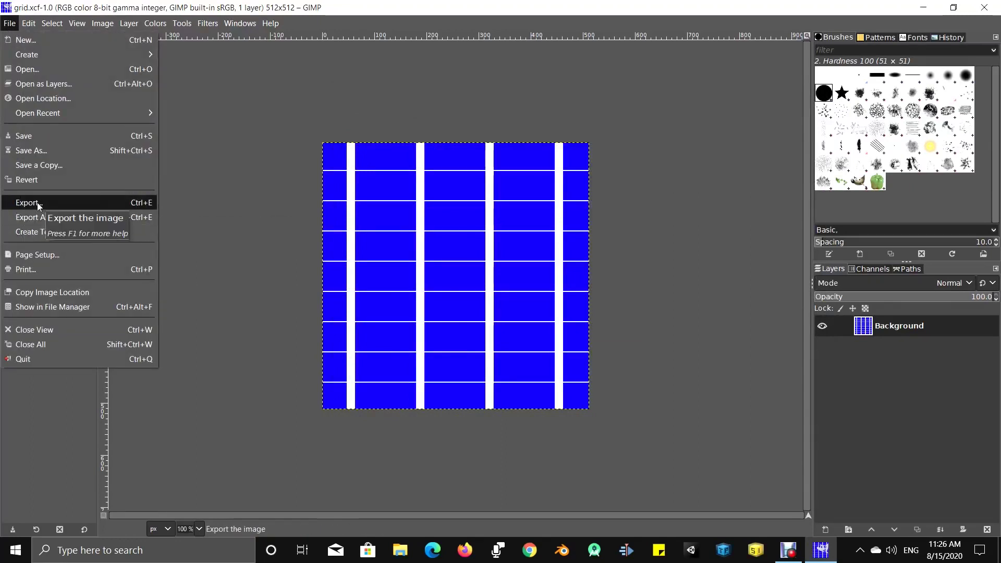
Step: Export the image to the Pictures folder as grid.png
left_click(68, 197)
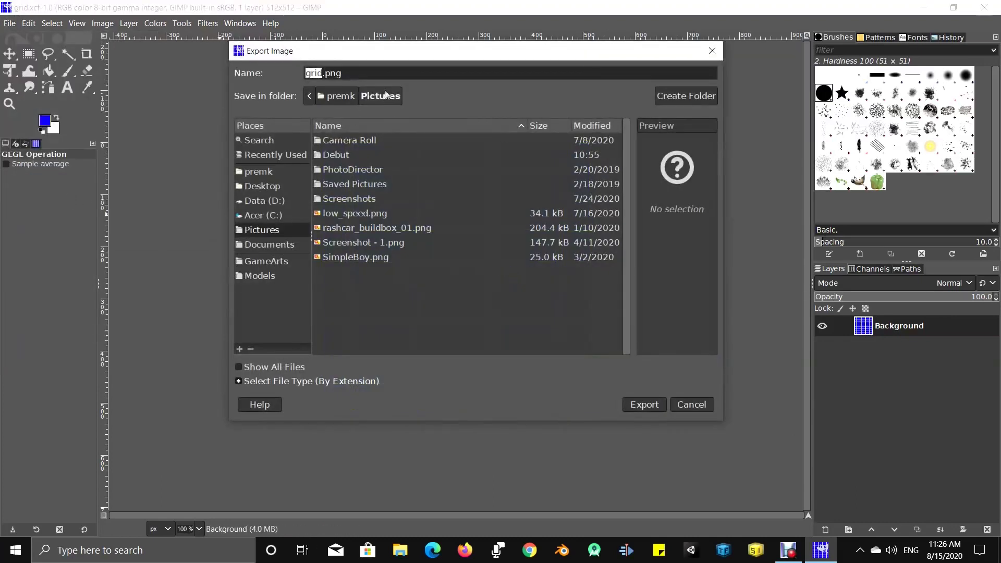
left_click(369, 71)
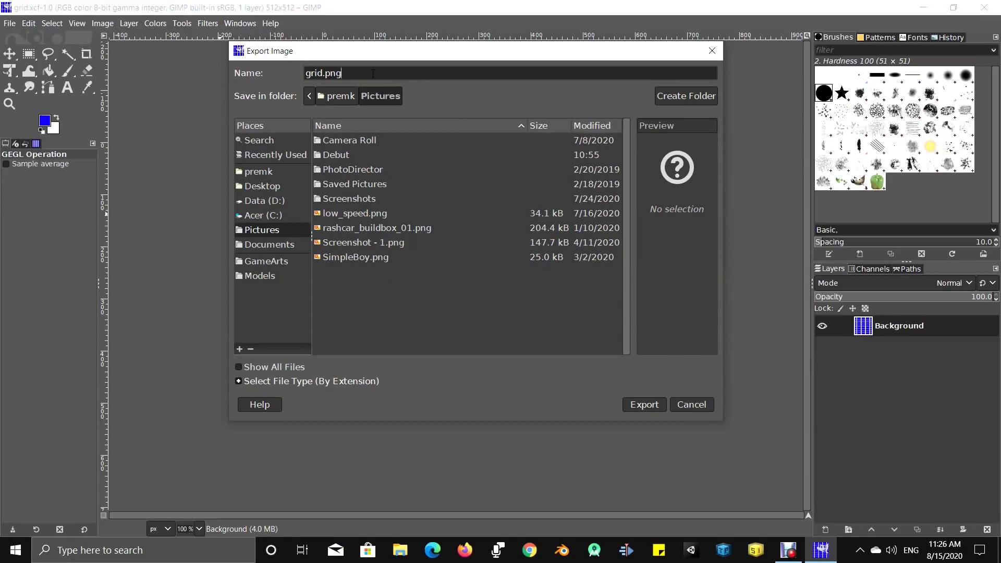
left_click(647, 405)
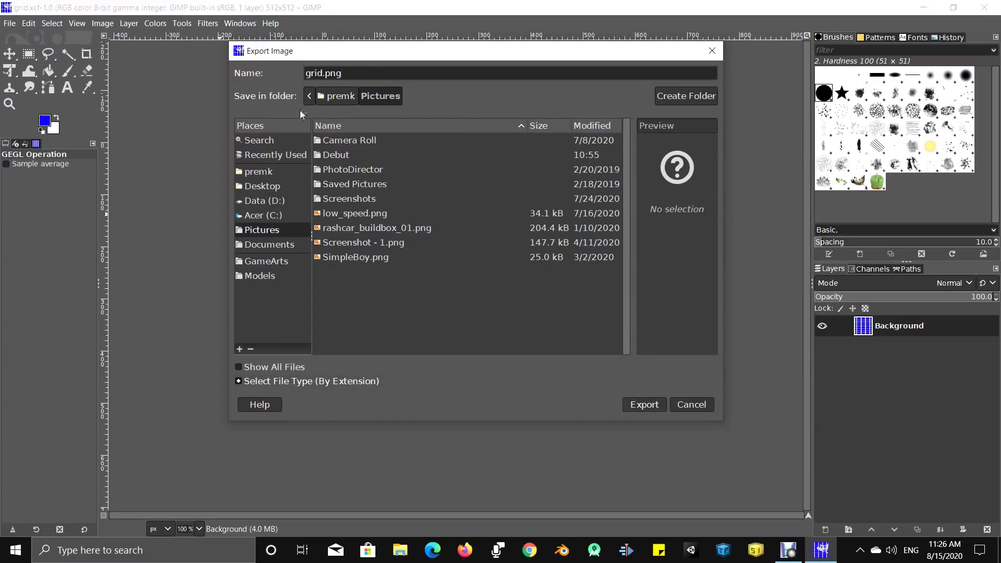
left_click(651, 400)
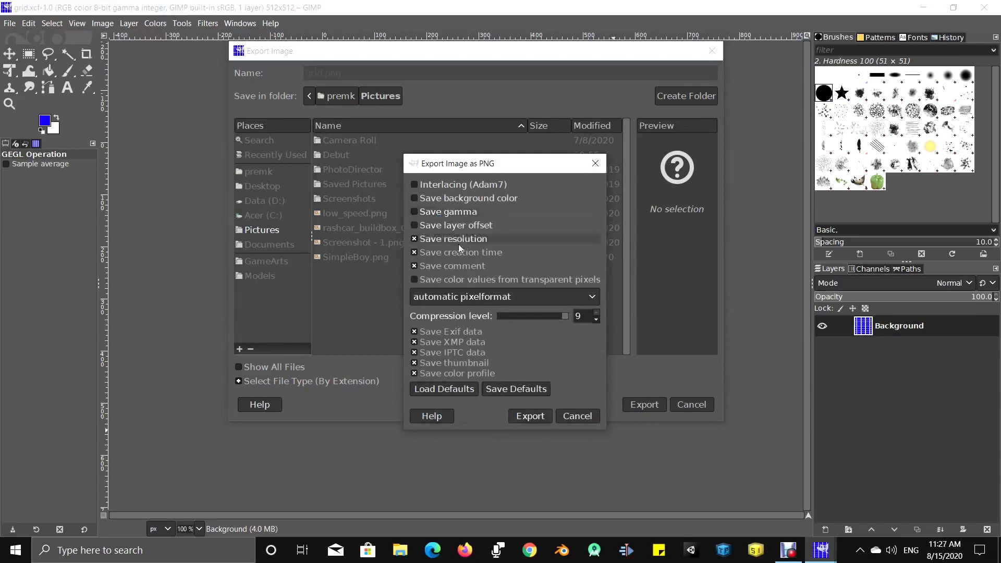
Step: Exclude comment, Exif, XMP and IPTC data from the PNG and finish the export
left_click(425, 265)
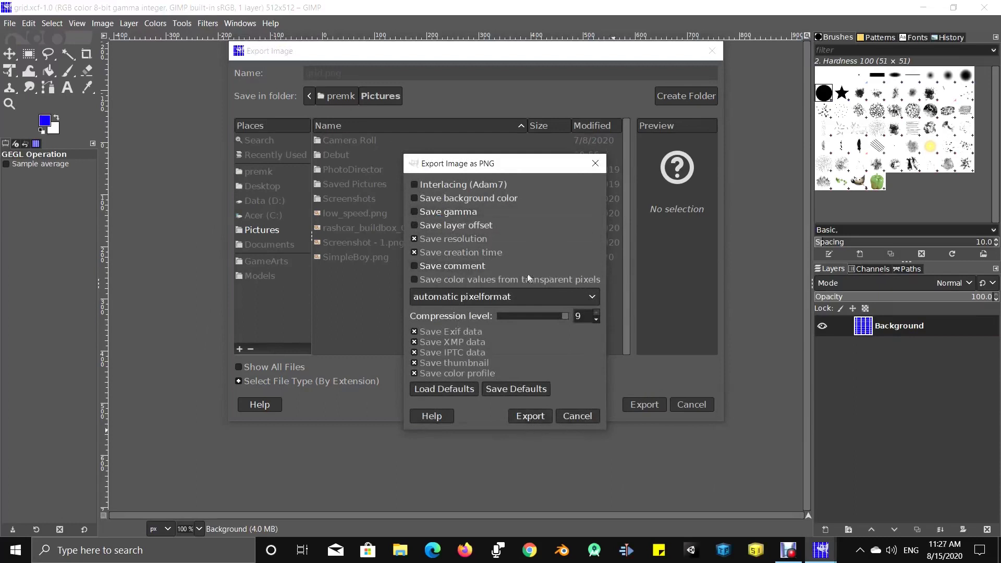
left_click(478, 341)
left_click(474, 352)
left_click(477, 363)
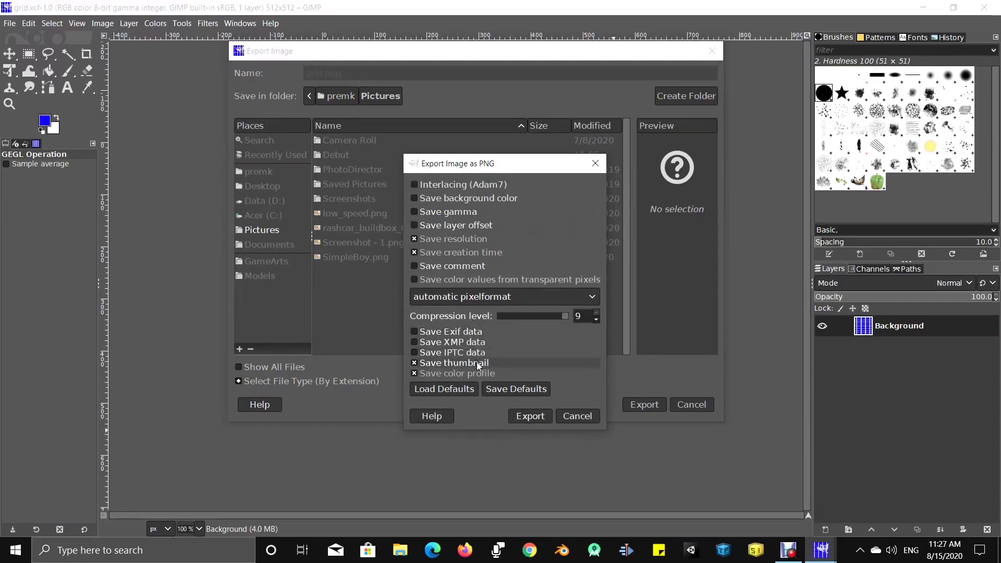
left_click(531, 415)
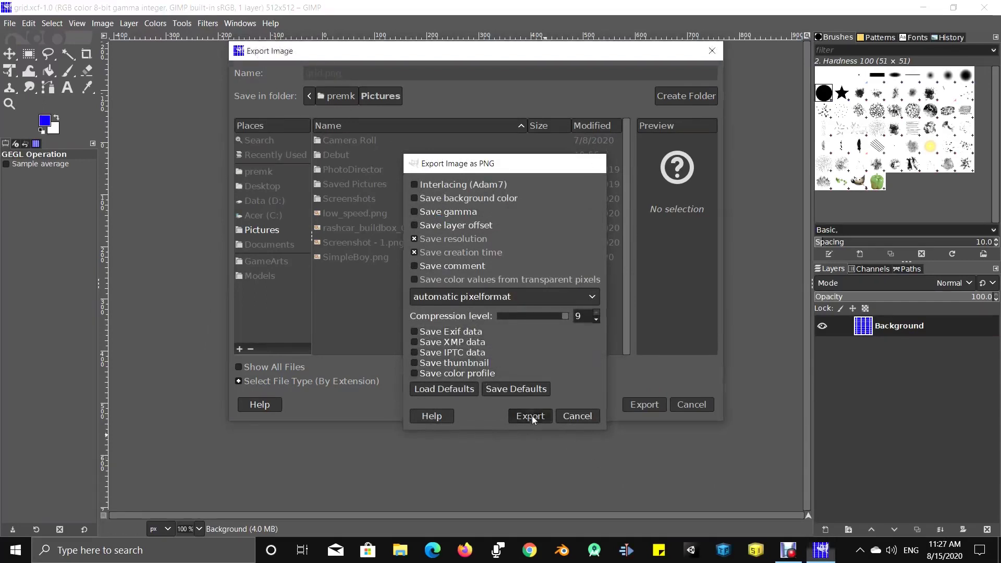